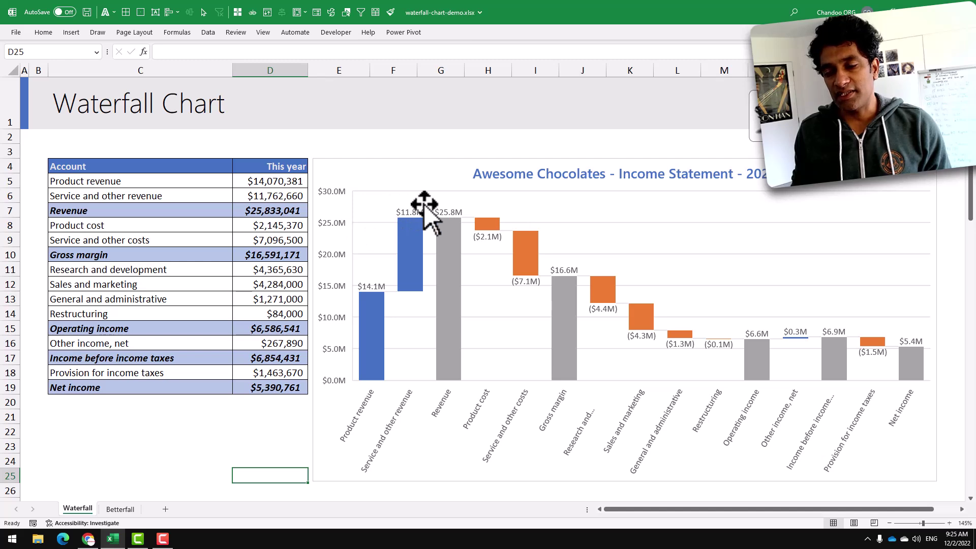
Show the Betterfall sheet with Awesome Chocolates' 2022 income statement chart.
click(120, 509)
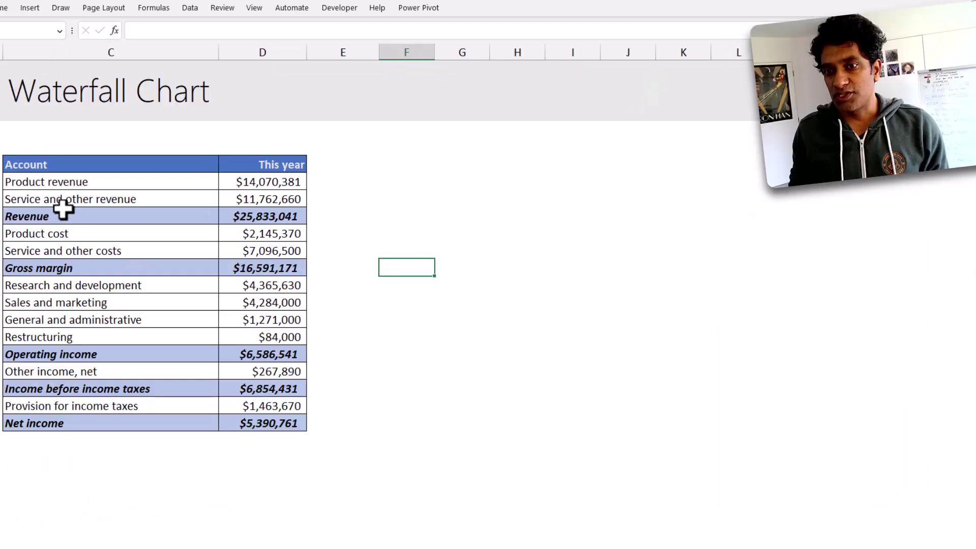
Insert a waterfall chart of the Account and This year data, placed and enlarged beside the table.
drag(89, 162, 261, 429)
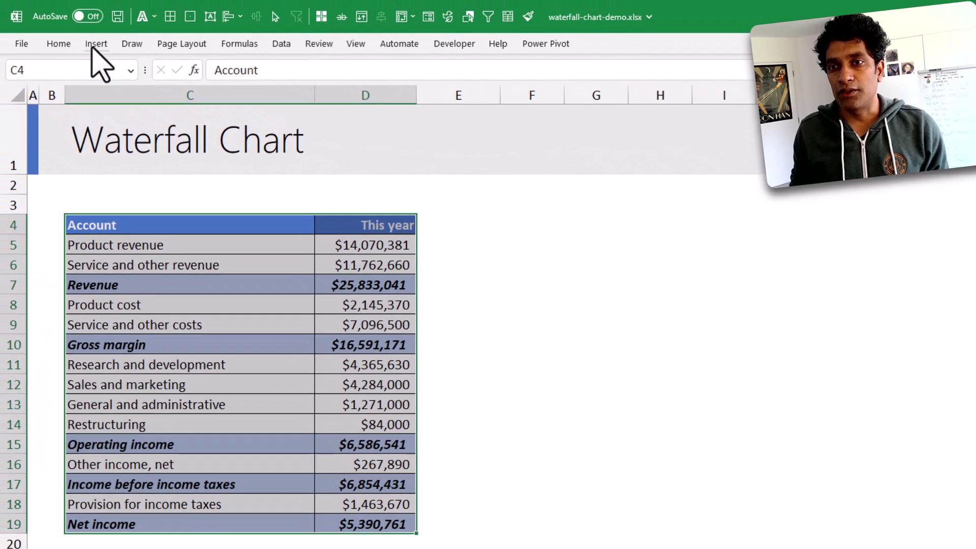
click(93, 45)
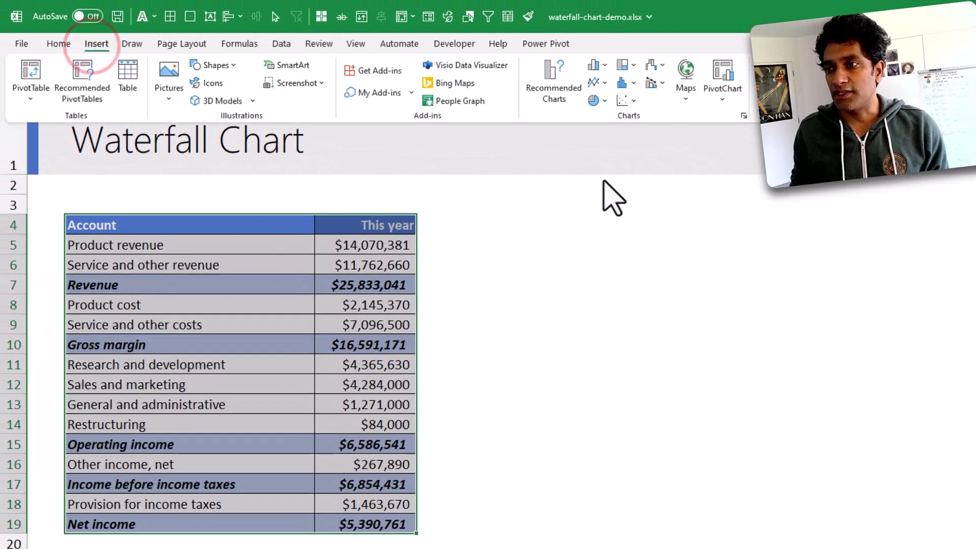
click(653, 66)
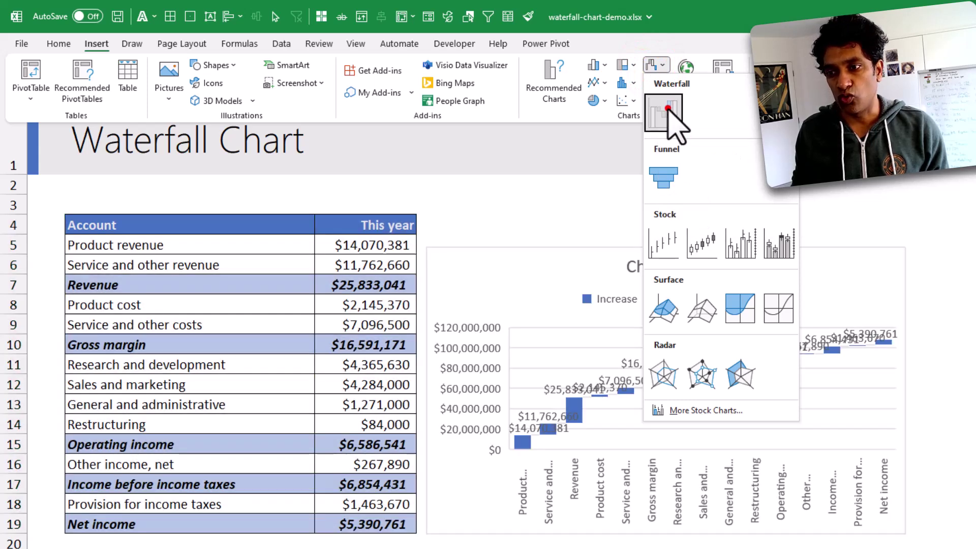
click(668, 109)
drag(496, 279, 522, 246)
drag(933, 496, 975, 548)
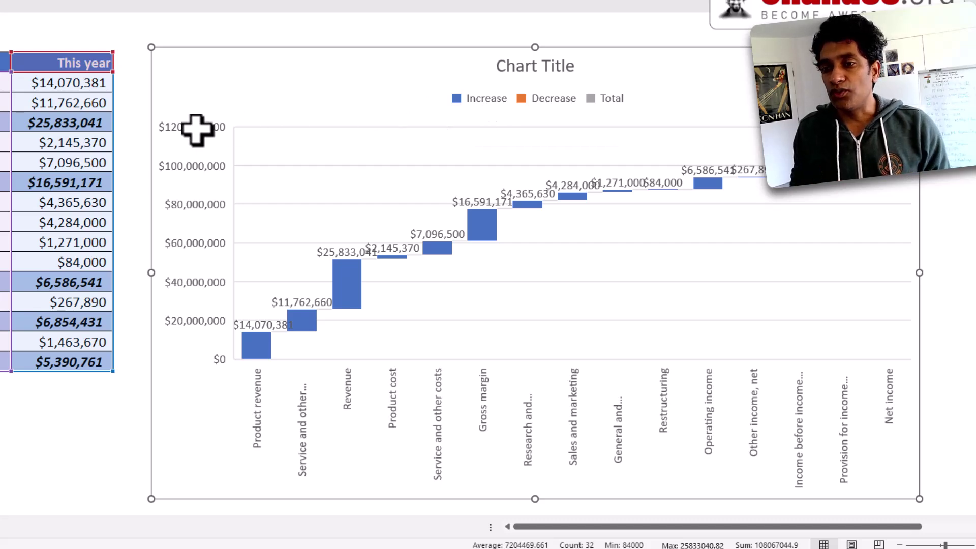
Make the Product cost amount negative.
click(68, 142)
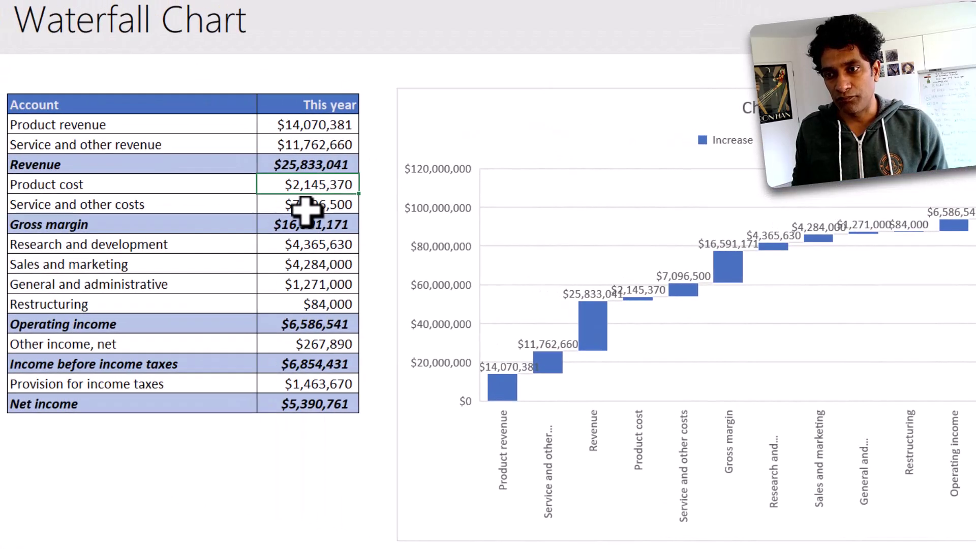
key(F2)
key(Return)
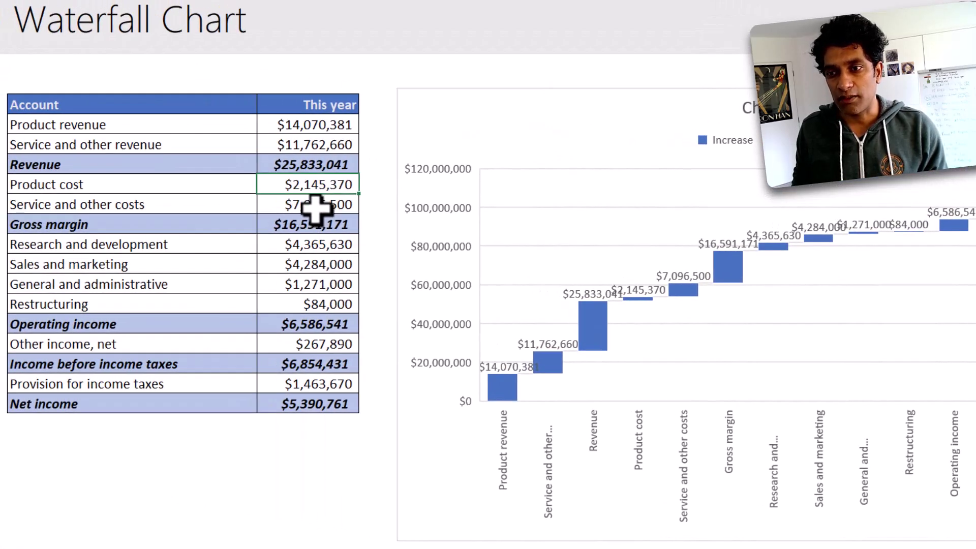
double_click(322, 207)
key(Escape)
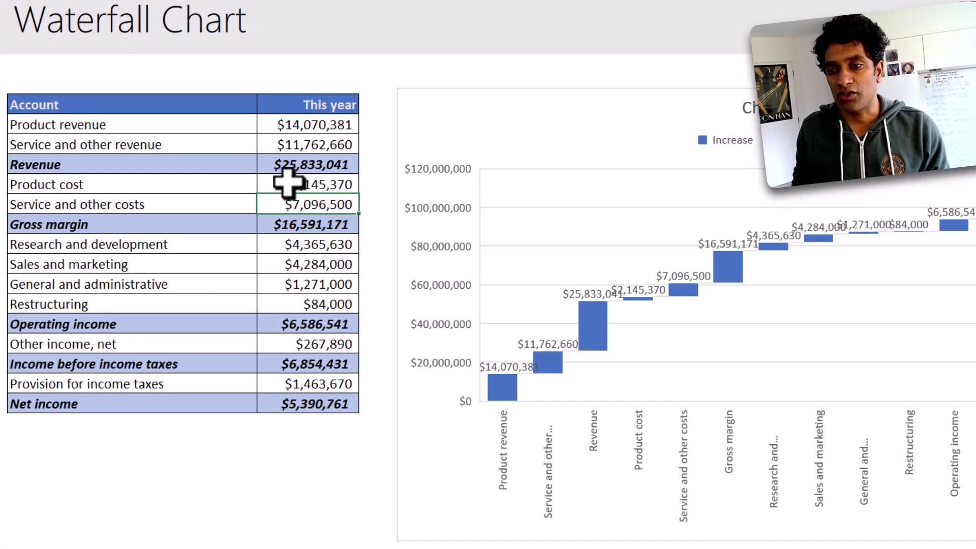
double_click(320, 184)
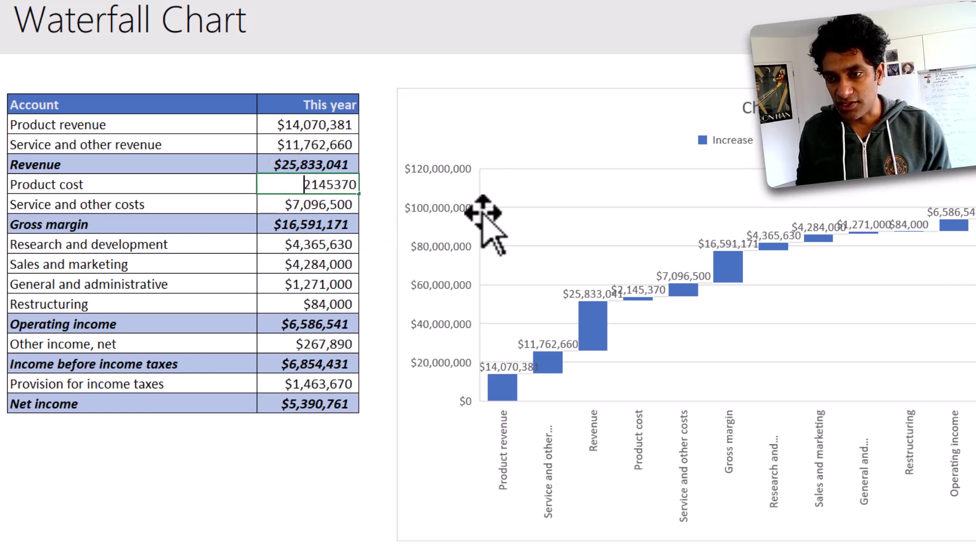
key(Return)
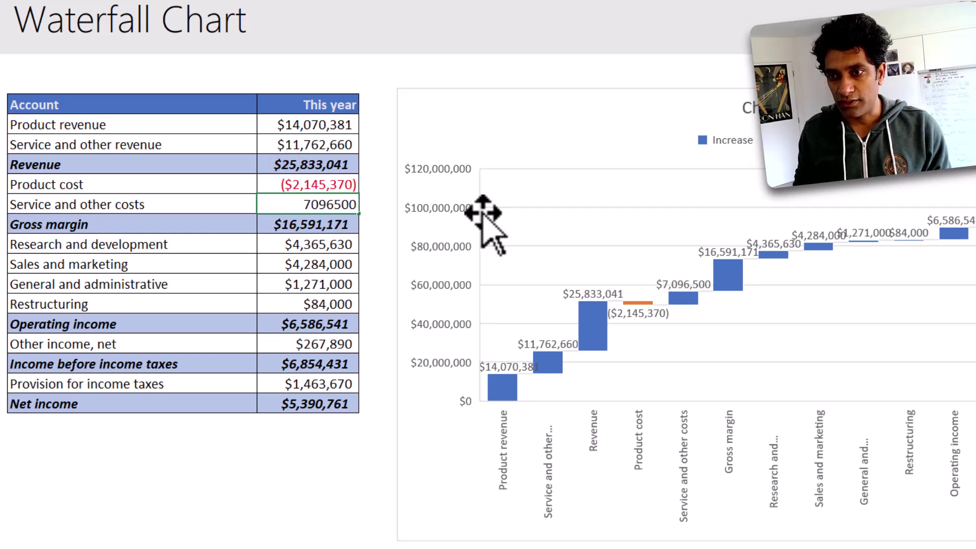
Add a minus sign to the Service and other costs amount.
double_click(324, 208)
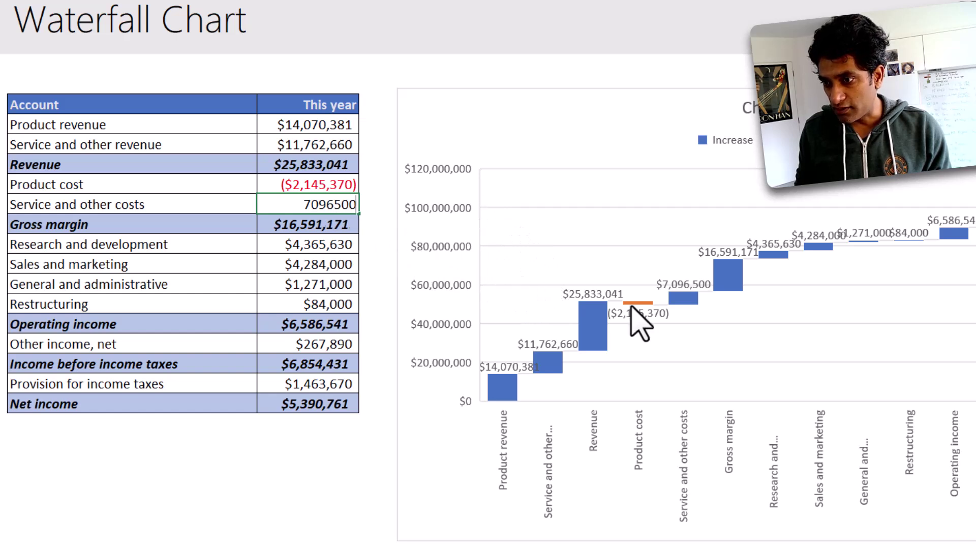
click(303, 209)
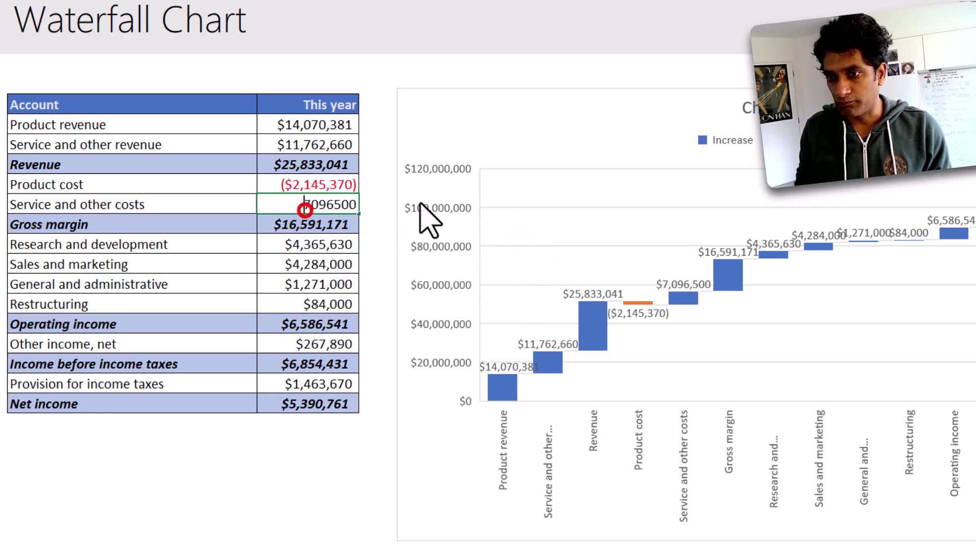
text(-)
key(Return)
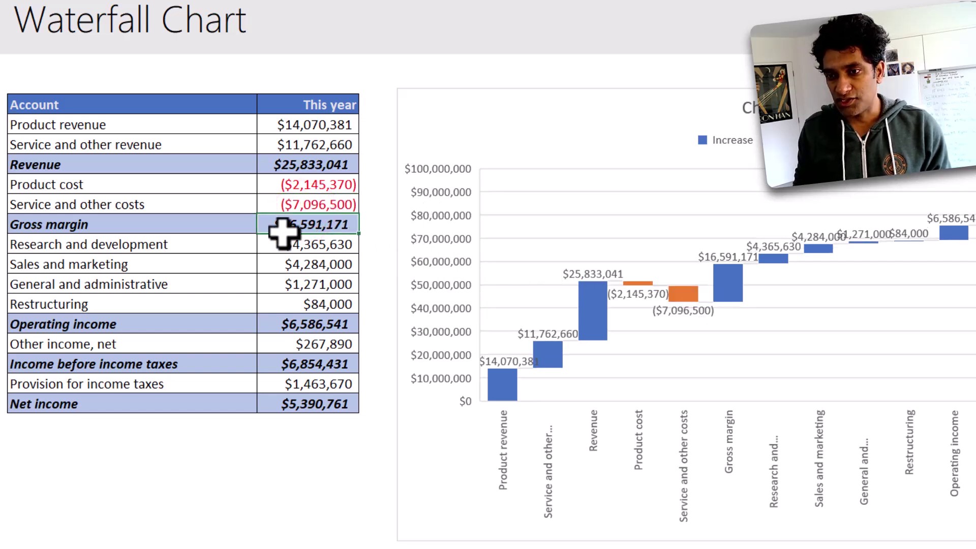
Flip Research and development through Restructuring to negatives and make the income tax provision negative.
click(319, 244)
text(($4,365,630) ($4,284,000) ($1,271,000) ($84,000))
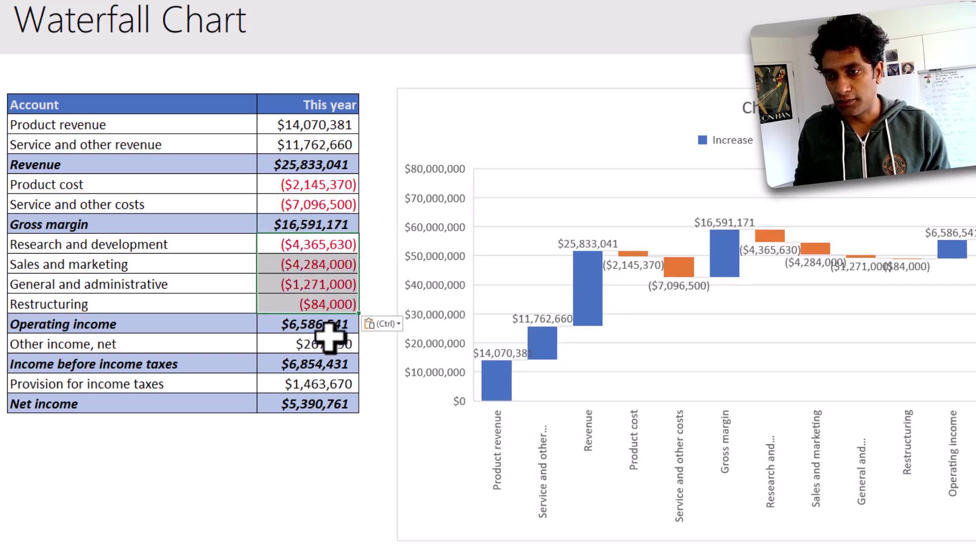
double_click(329, 382)
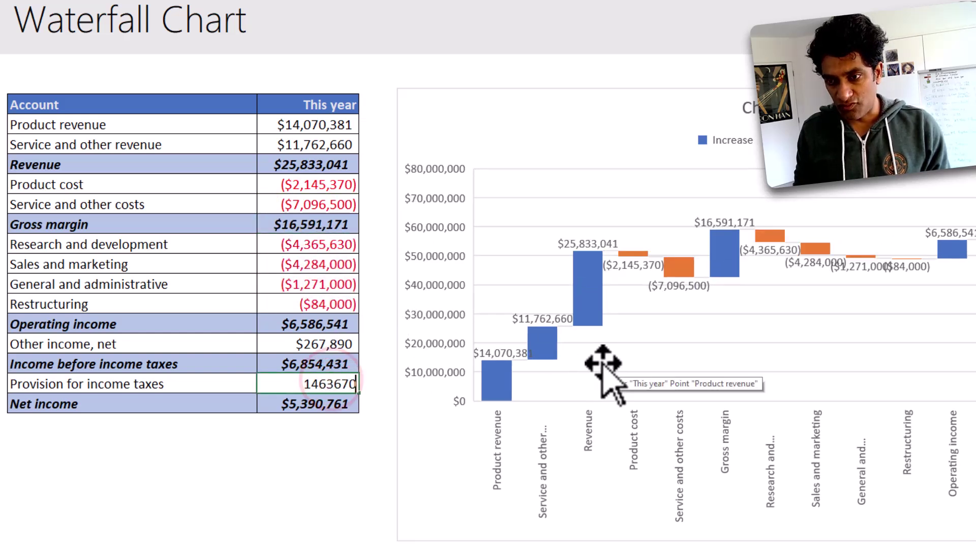
text(-)
key(Return)
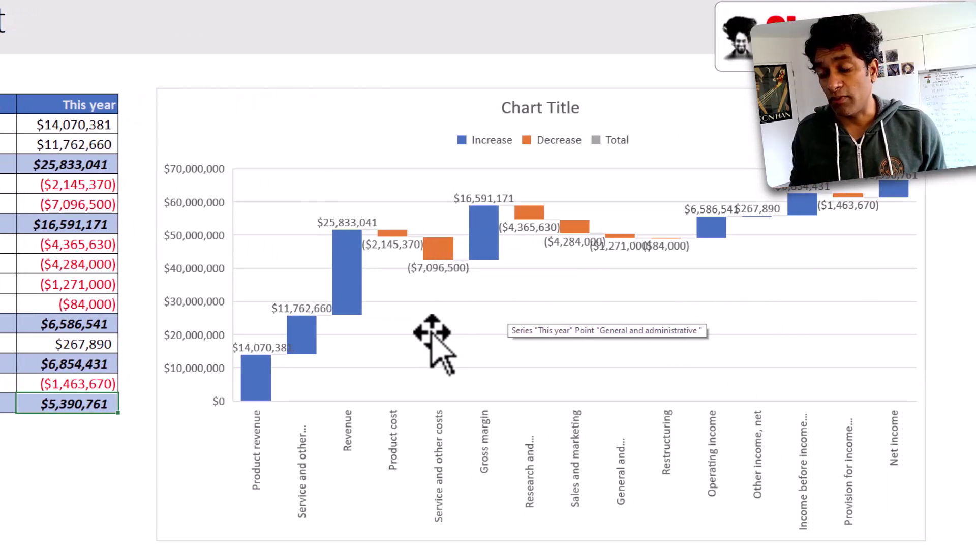
Select the Revenue bar on its own and set it as a total.
click(357, 291)
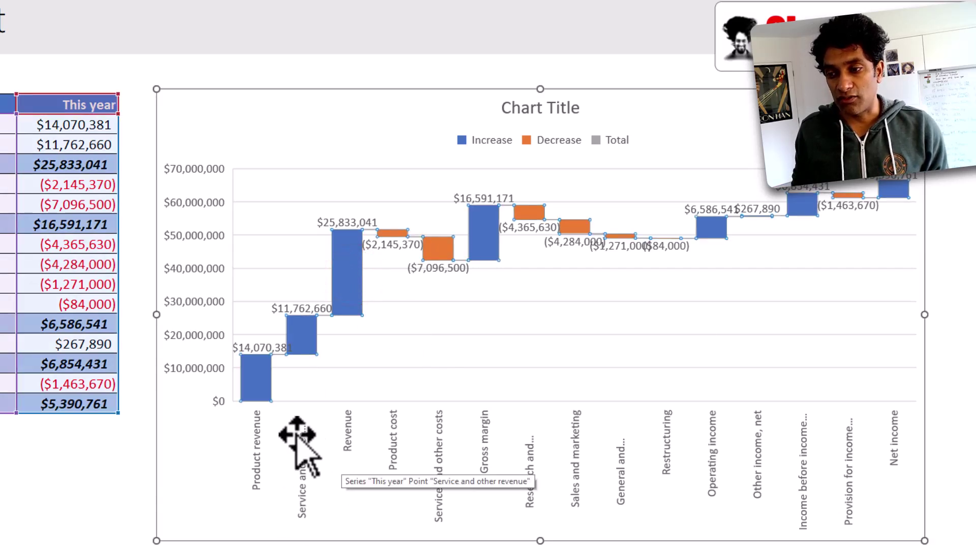
click(257, 380)
click(296, 316)
click(359, 293)
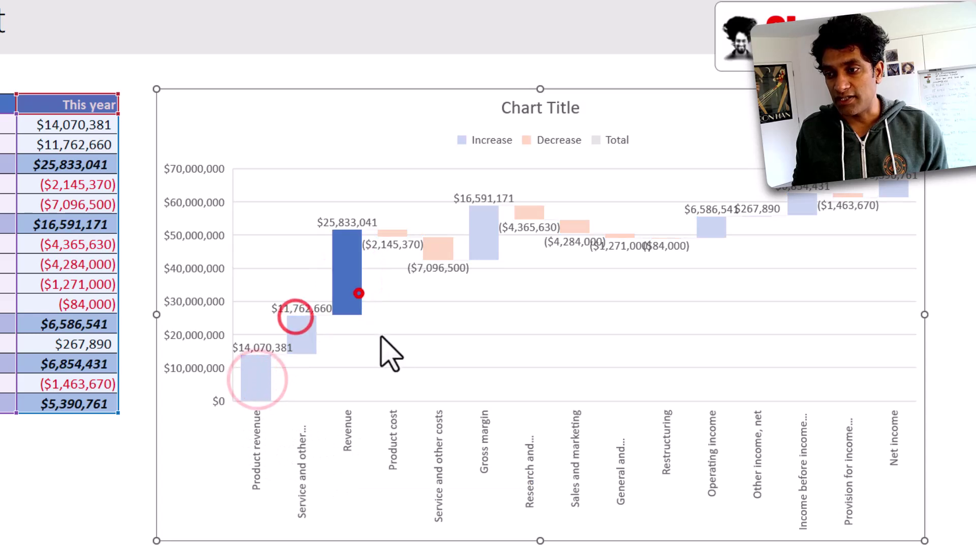
click(351, 293)
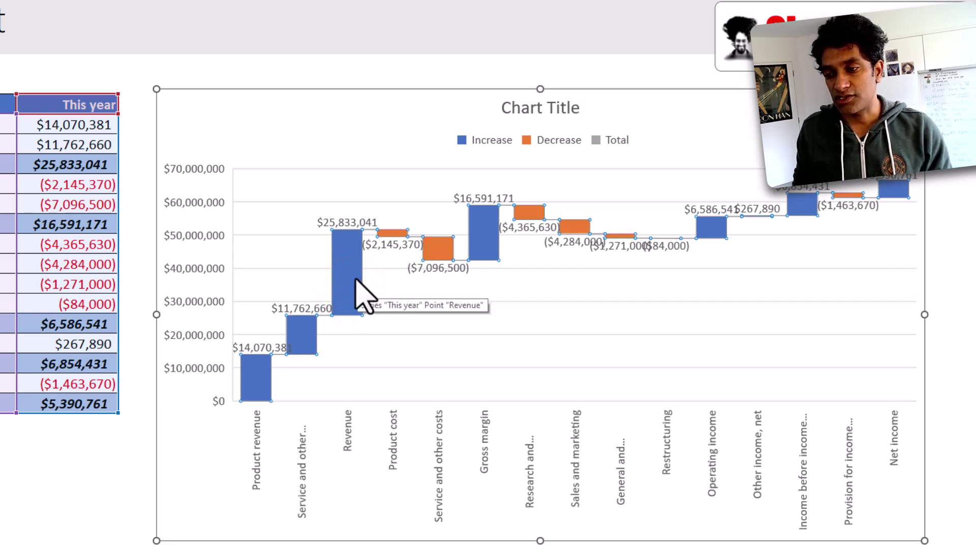
click(355, 278)
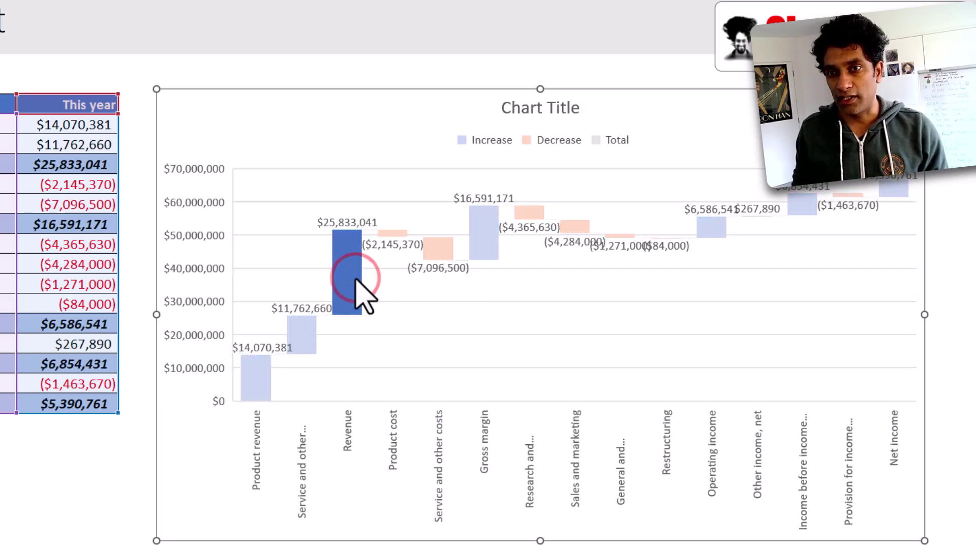
right_click(356, 279)
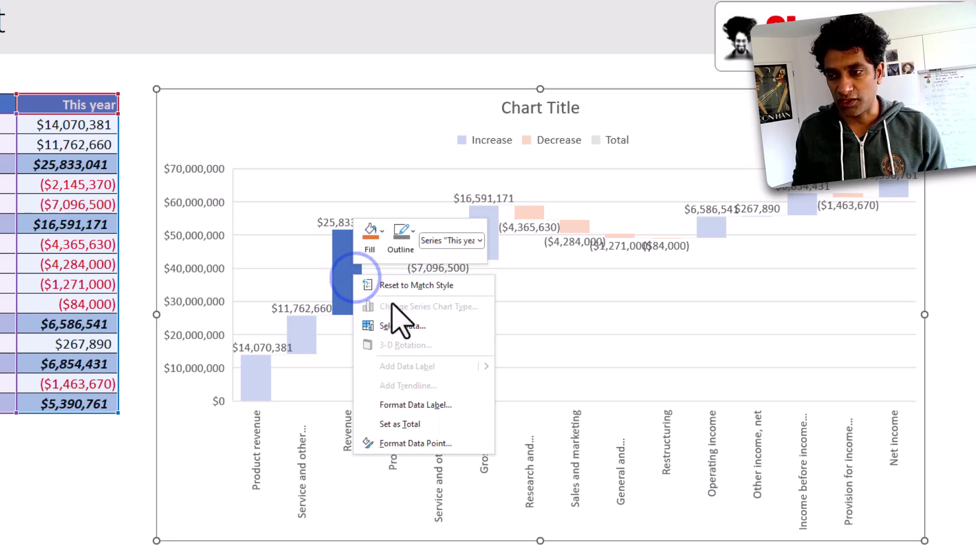
click(393, 424)
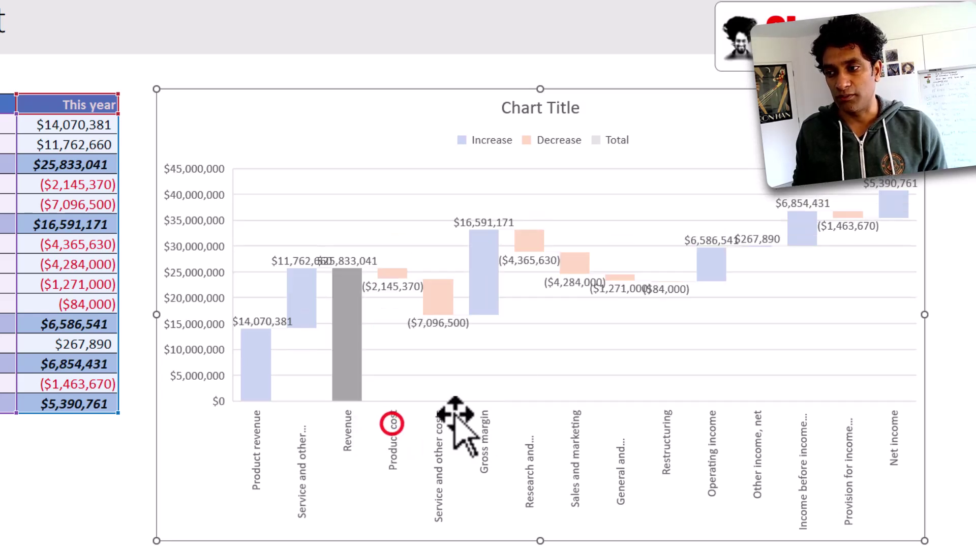
Set the Gross margin and Operating income bars as totals.
right_click(491, 272)
click(543, 417)
right_click(715, 312)
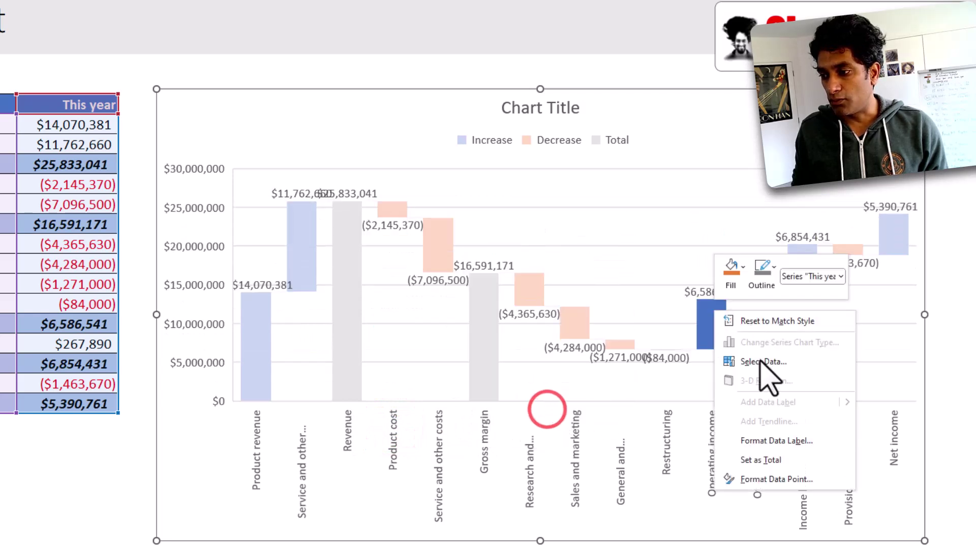
click(770, 457)
click(135, 462)
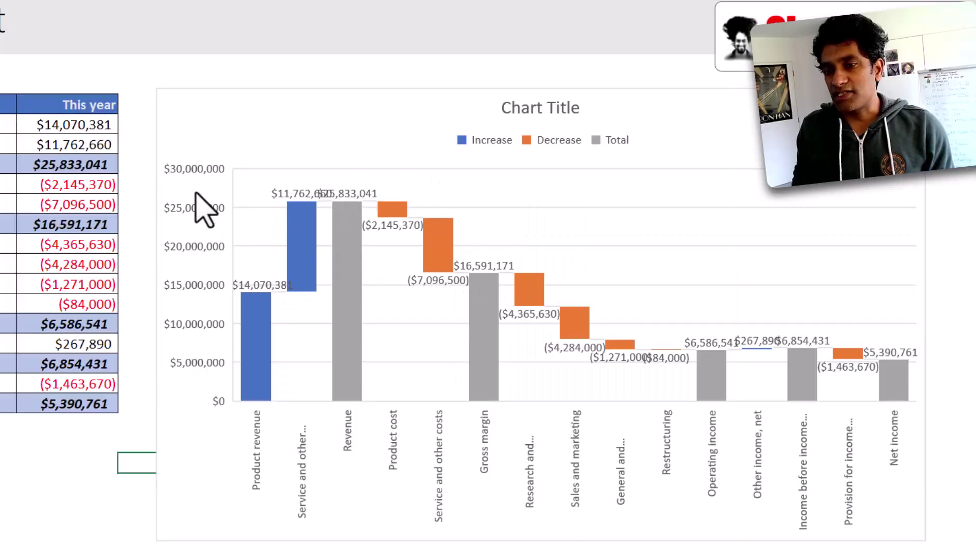
drag(61, 126, 86, 406)
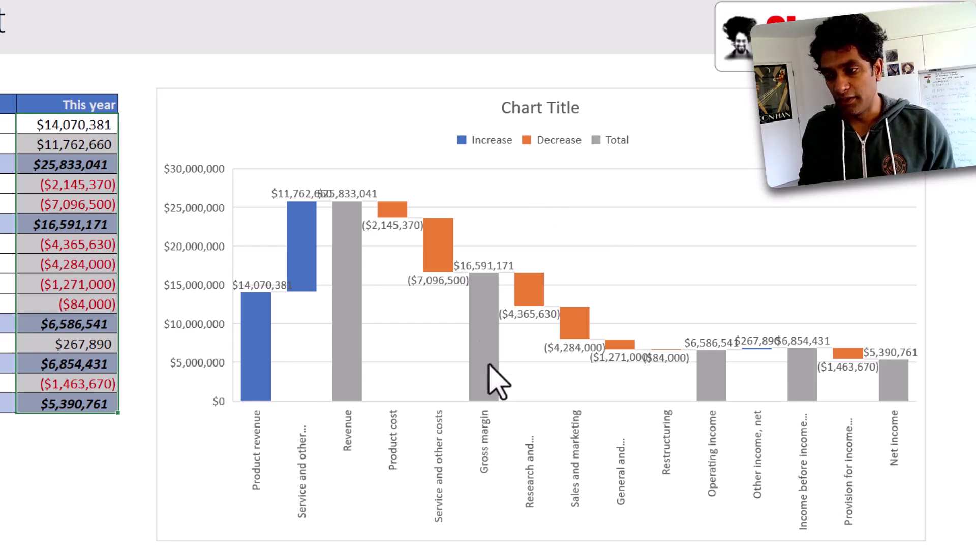
click(256, 465)
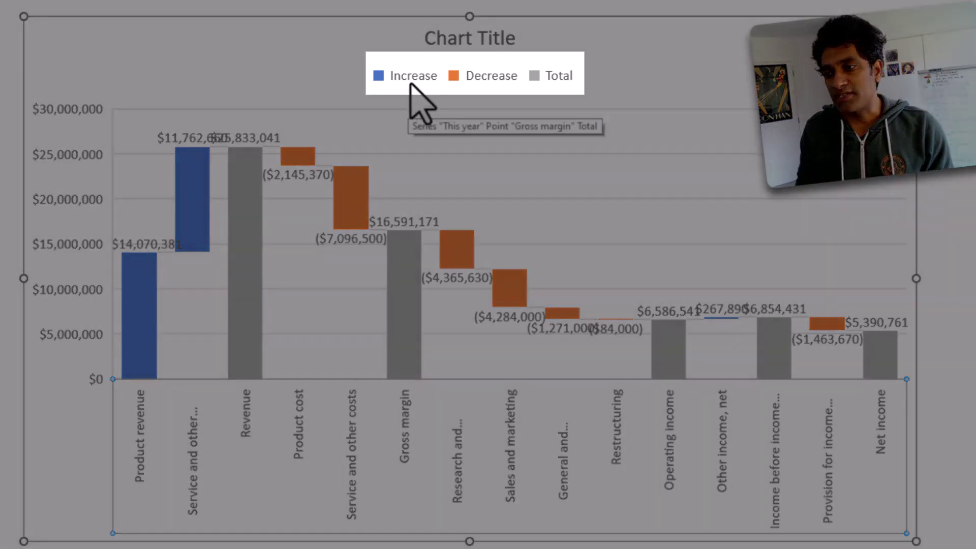
click(409, 76)
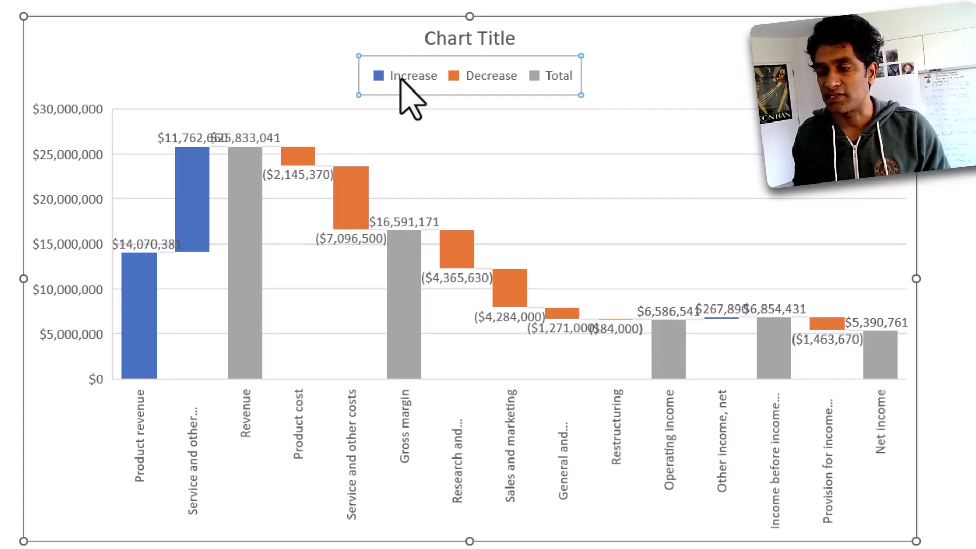
click(452, 38)
double_click(453, 38)
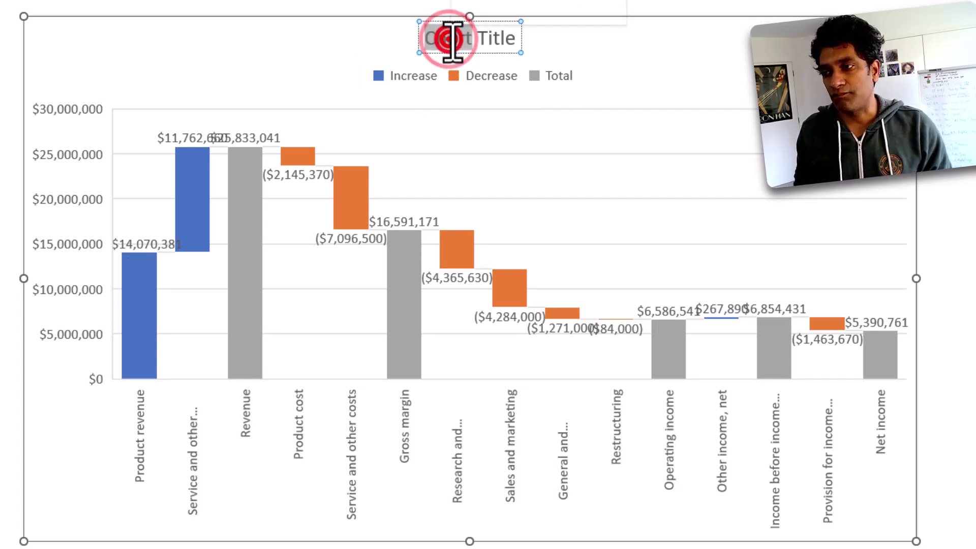
key(Escape)
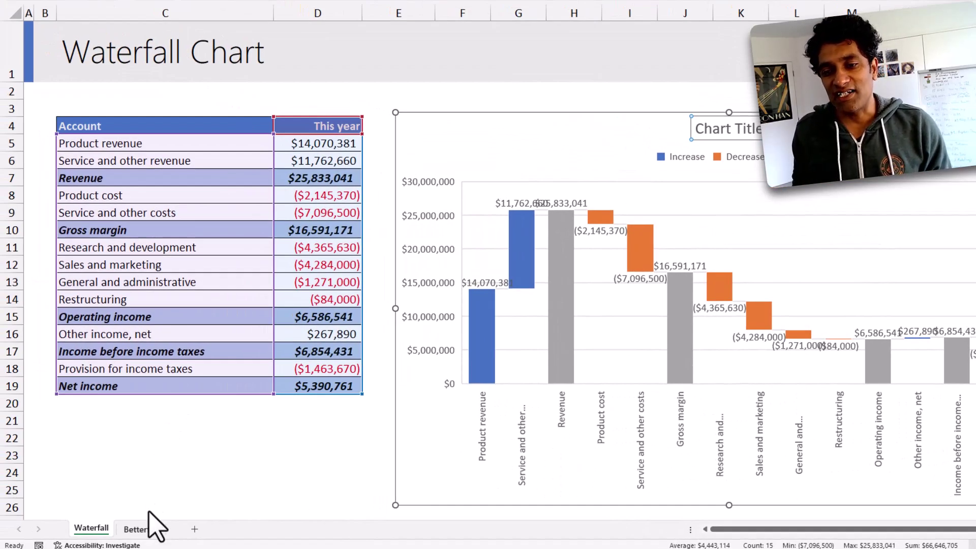
Return to the Betterfall sheet's Account table with This year and Last Year amounts.
click(141, 528)
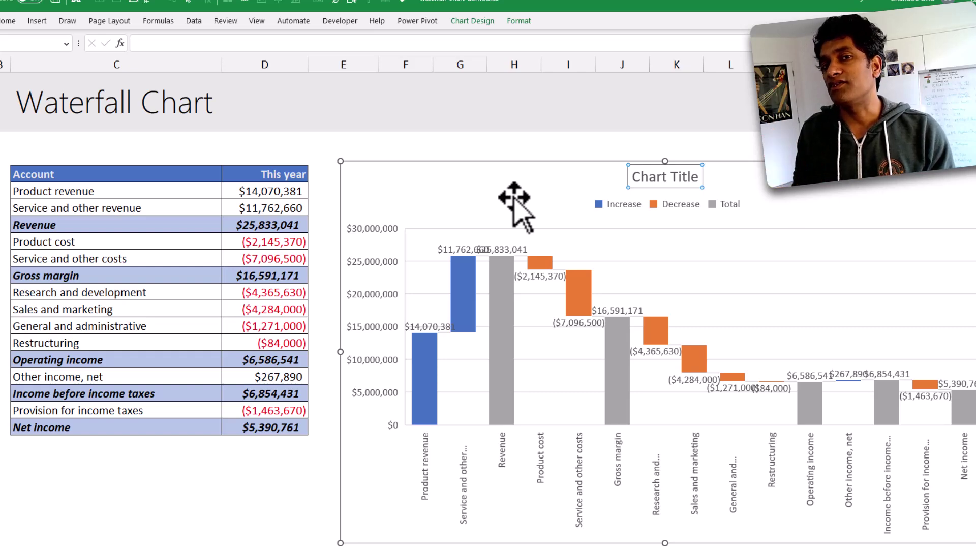
click(196, 544)
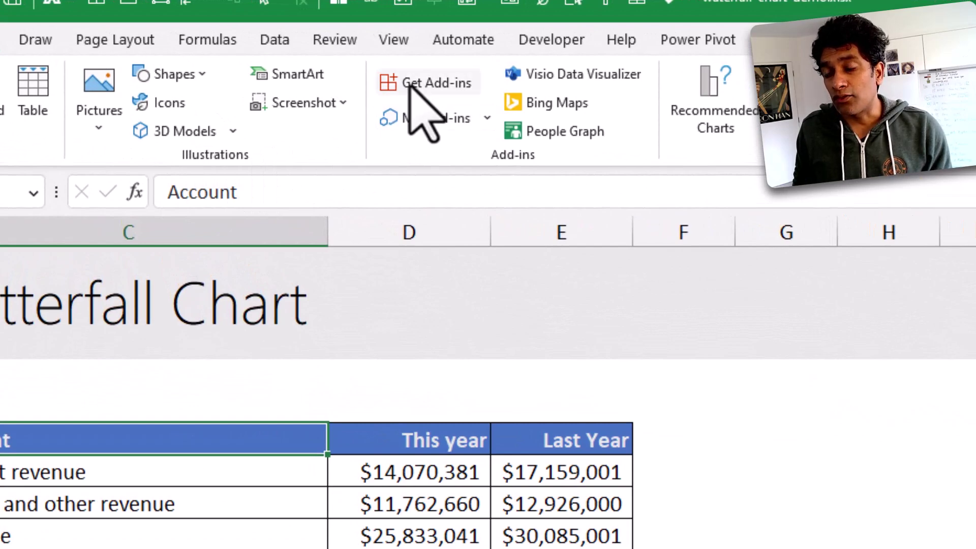
Search the Office add-in store for 'zebra' and add Zebra BI Tables for Office.
click(409, 83)
click(616, 237)
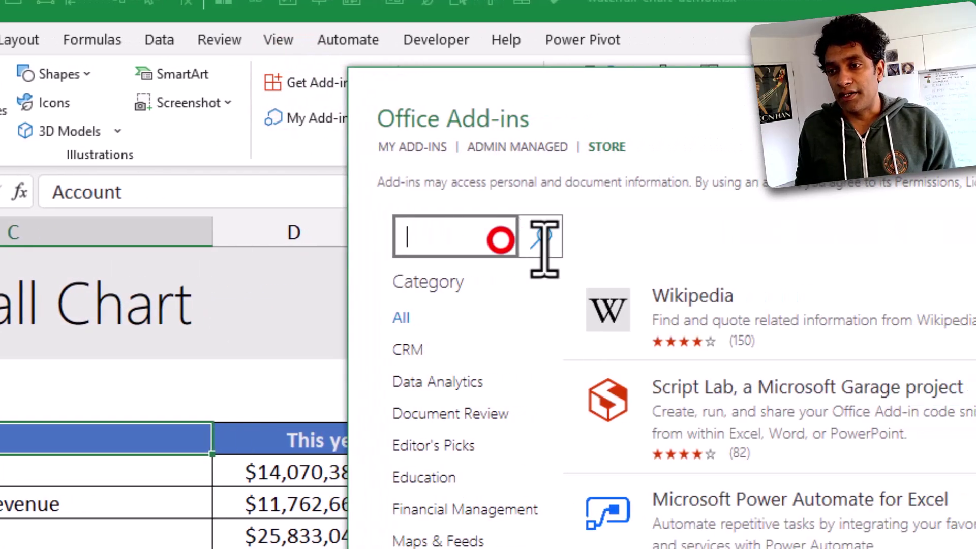
text(zebra)
key(Return)
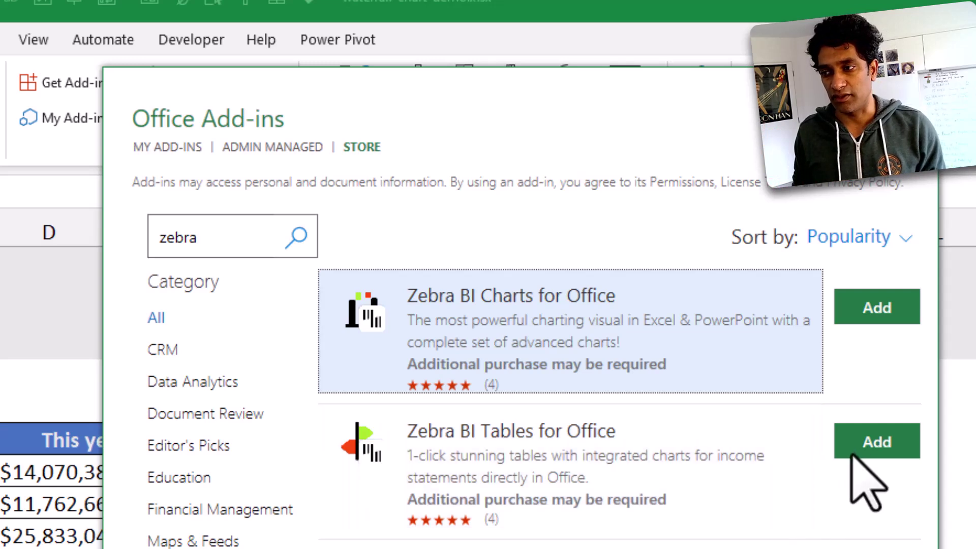
click(887, 447)
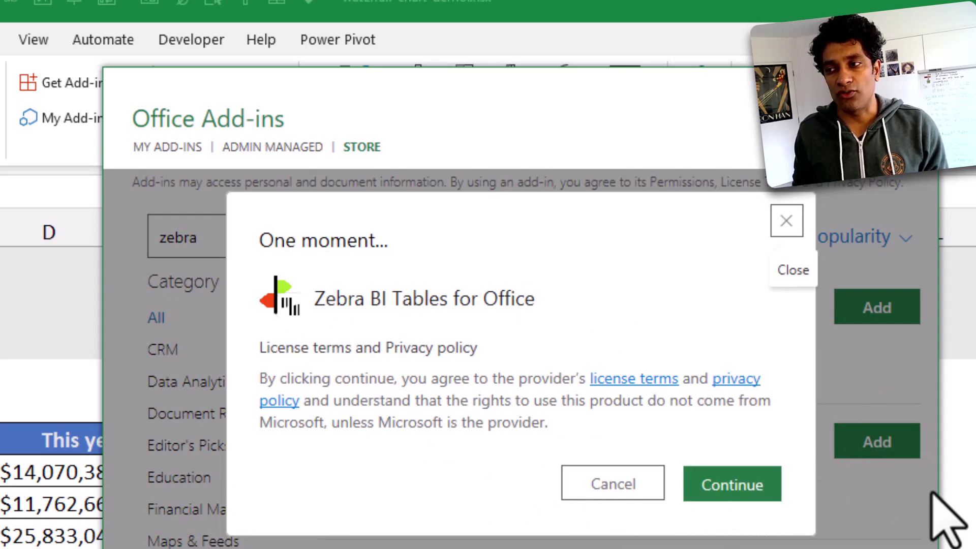
click(785, 226)
key(Escape)
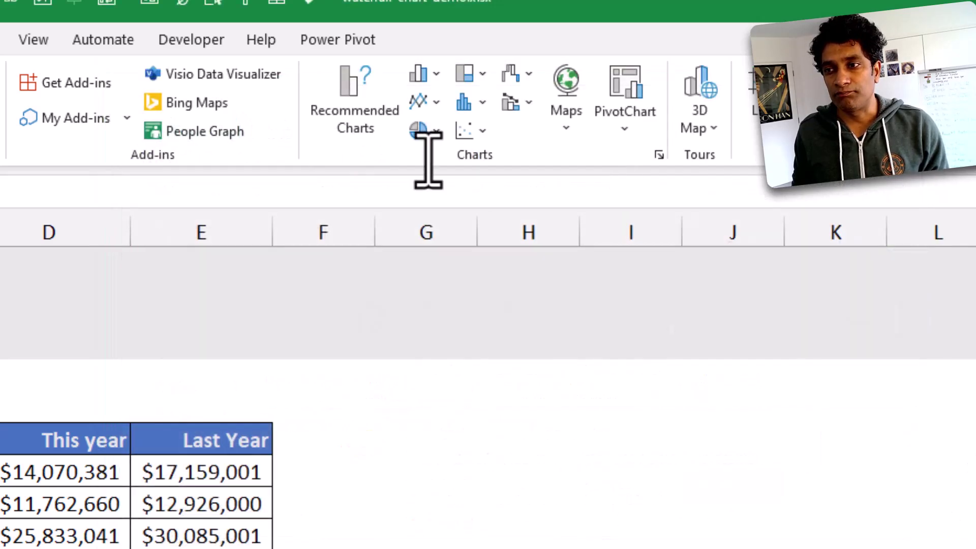
Select the Account table C4:E19 with This year and Last Year figures as add-in data.
click(125, 117)
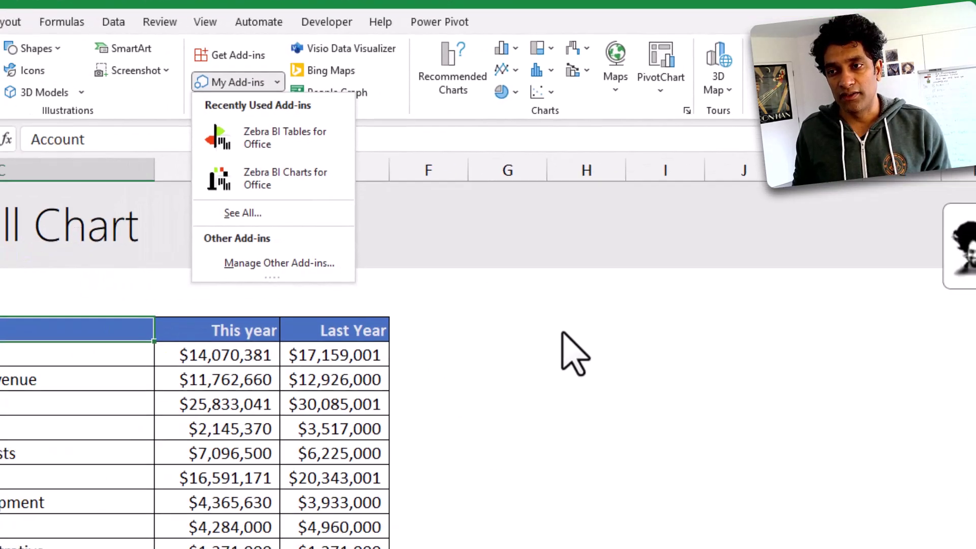
click(496, 440)
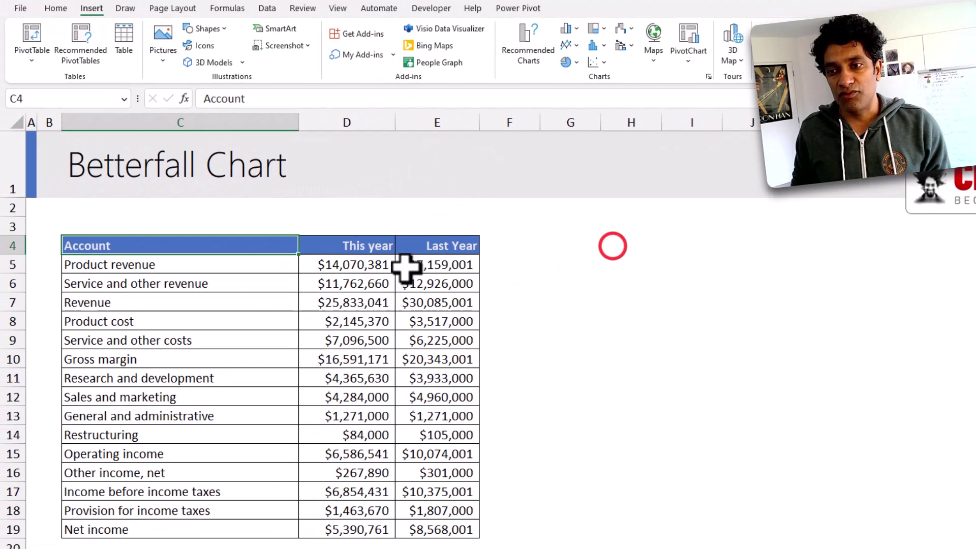
drag(210, 248, 427, 532)
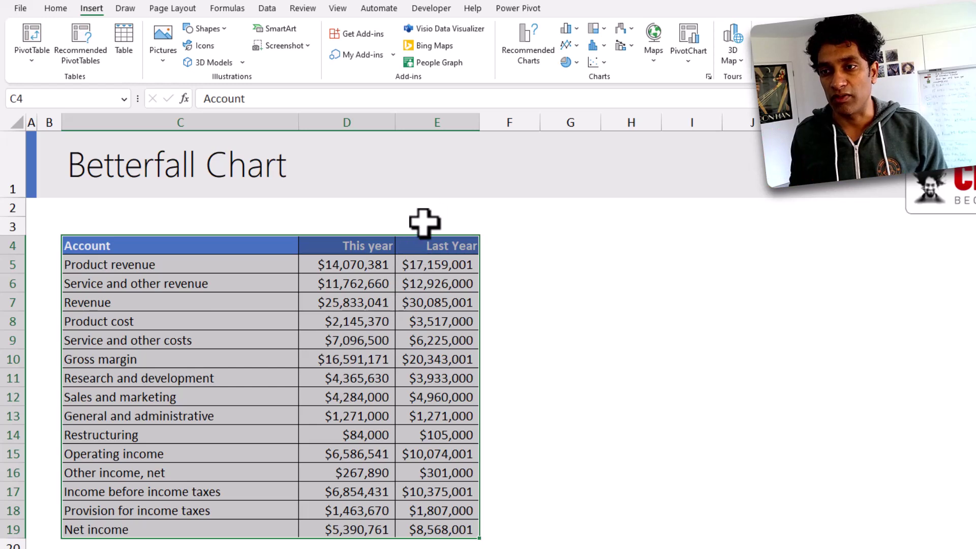
click(393, 55)
Insert Zebra BI Tables on the free license and show the AC column as a waterfall.
click(410, 94)
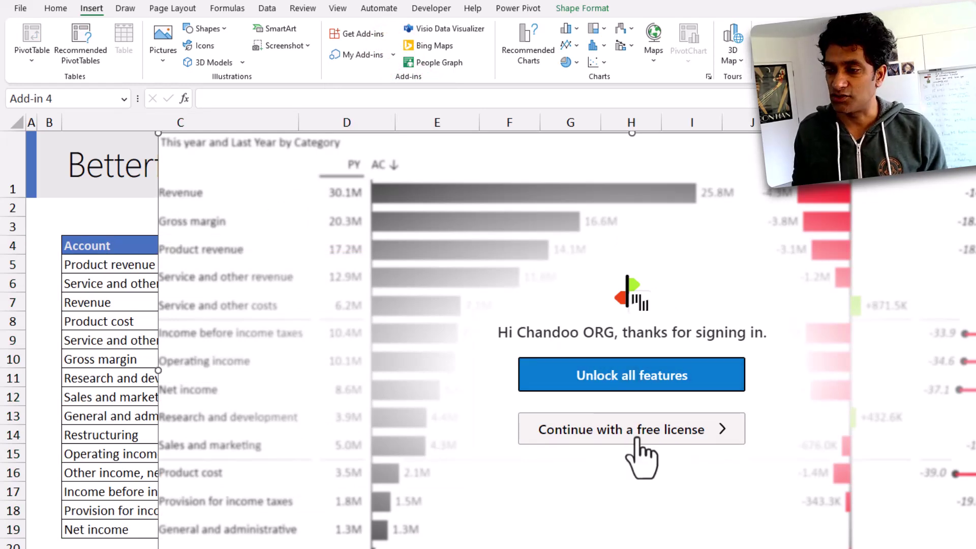
click(637, 440)
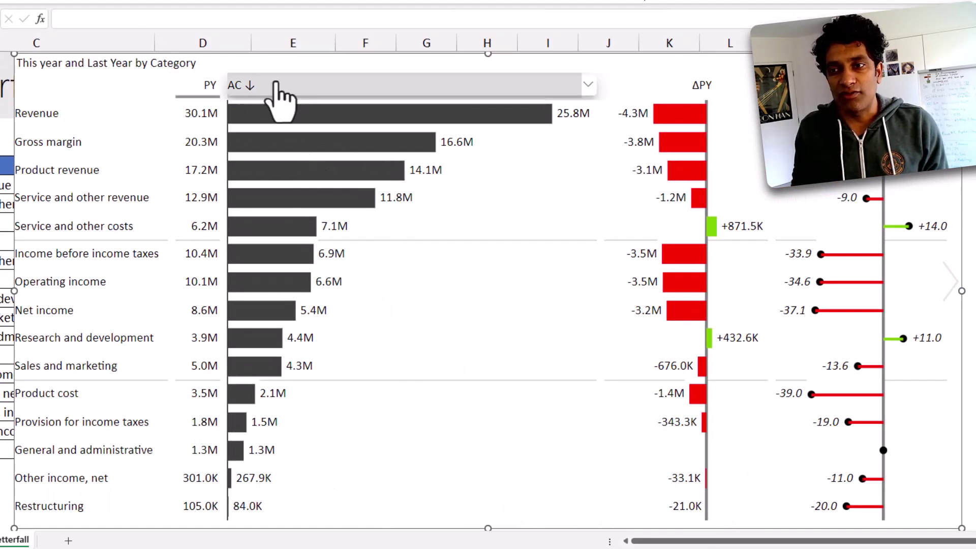
click(589, 88)
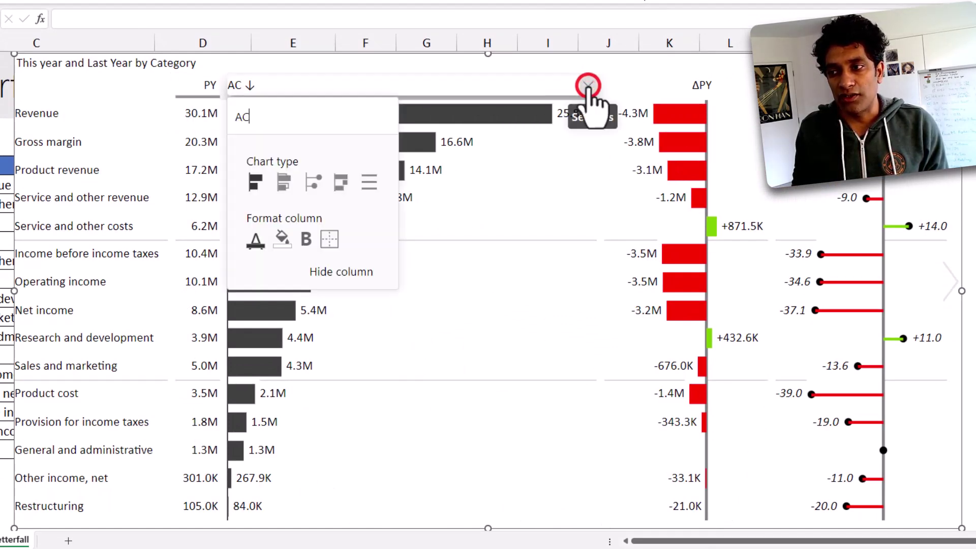
click(340, 184)
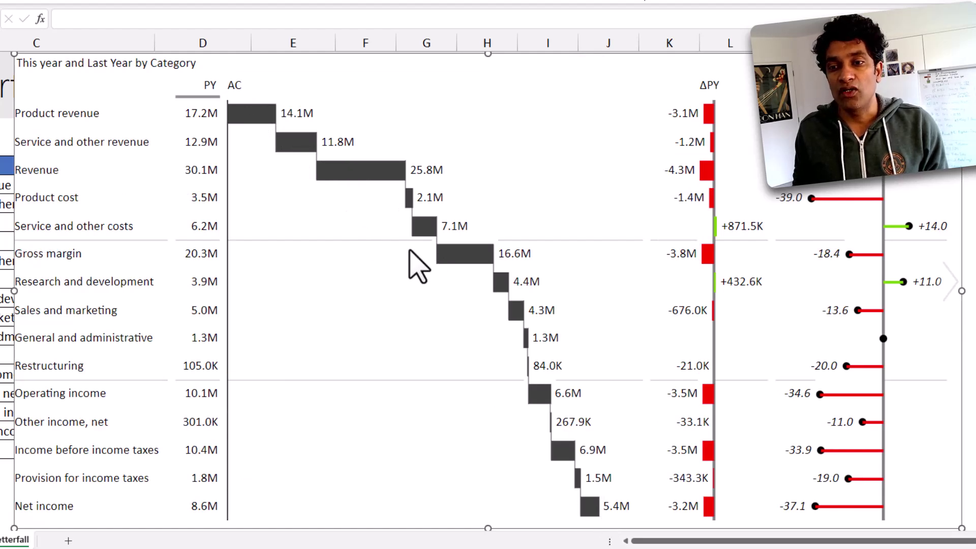
Mark Revenue, Gross margin and Operating income as subtotal result rows.
click(37, 170)
click(37, 168)
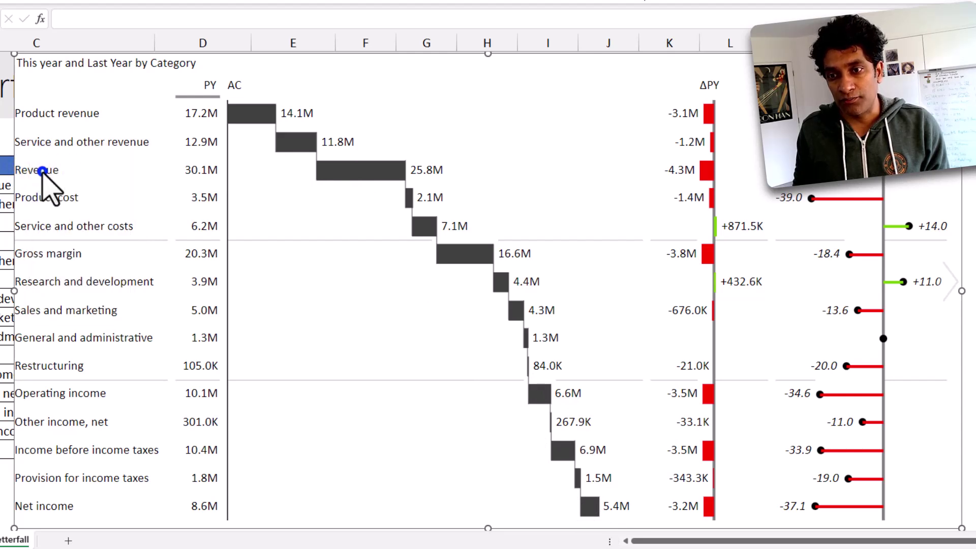
click(42, 171)
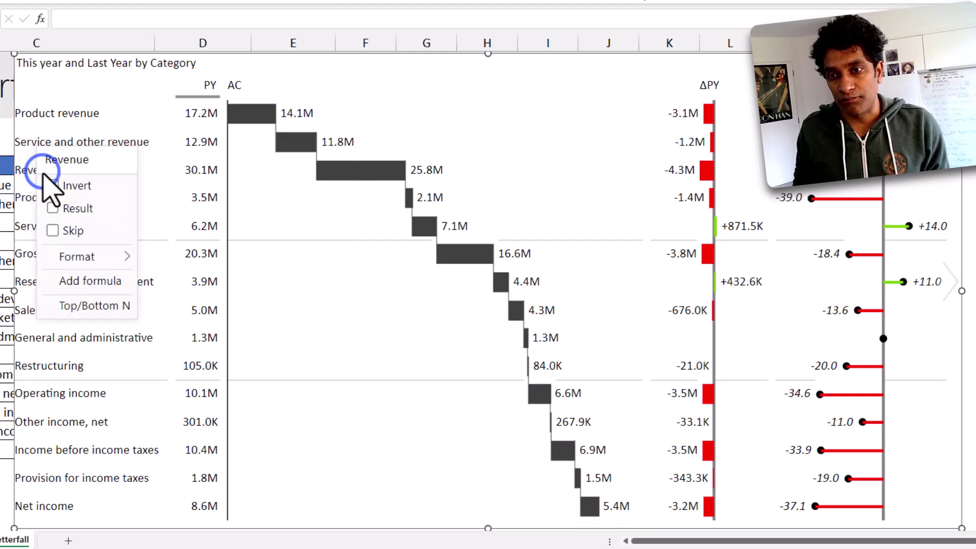
click(52, 209)
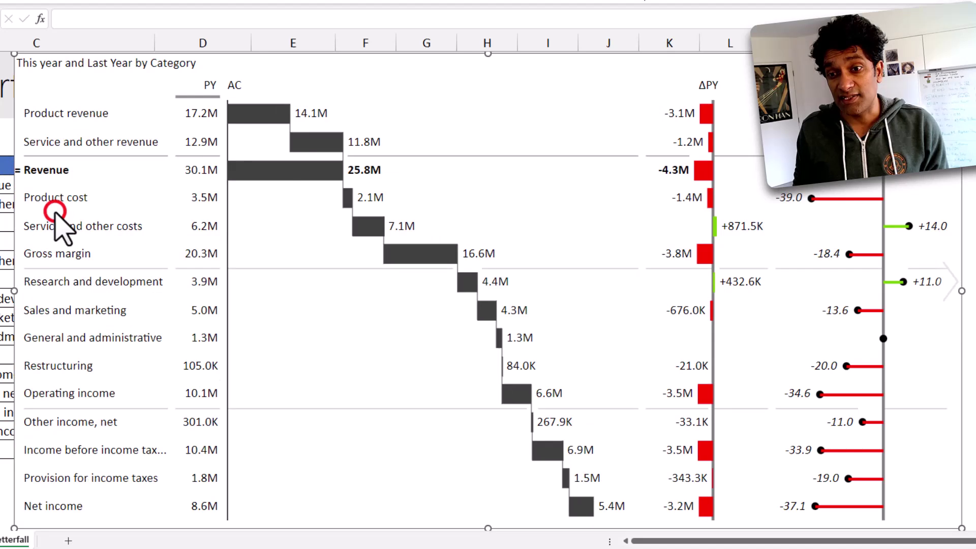
click(60, 251)
click(74, 289)
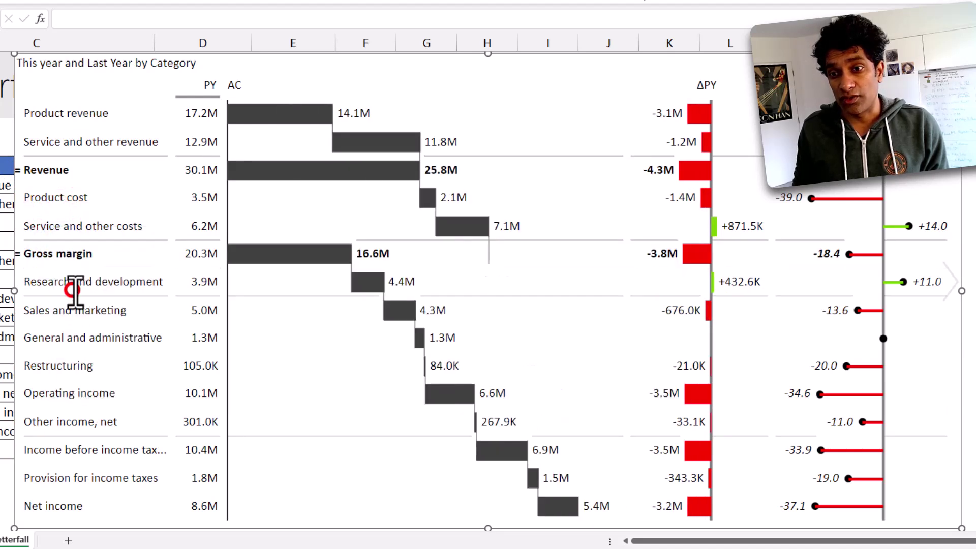
click(75, 425)
click(75, 421)
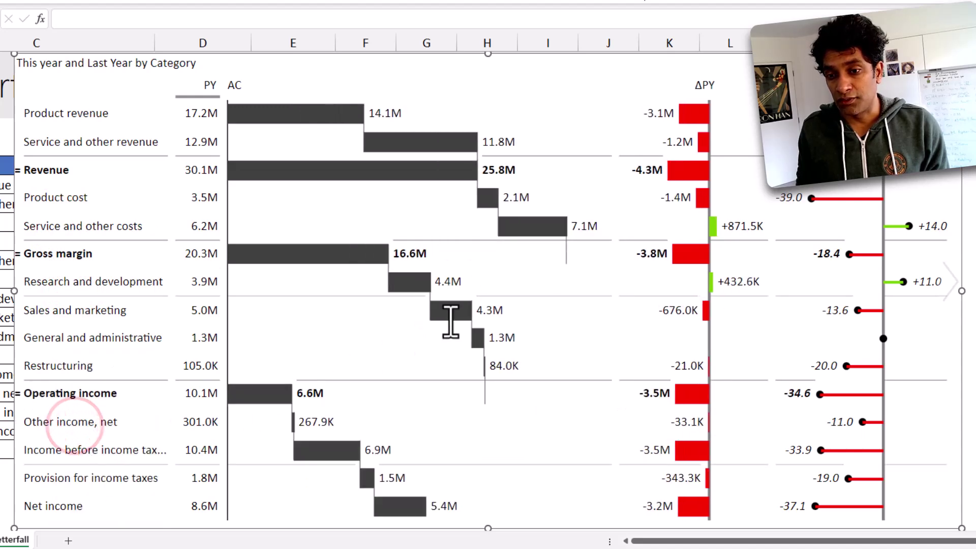
Invert the Product cost and Service and other costs rows so they subtract.
click(66, 197)
click(39, 206)
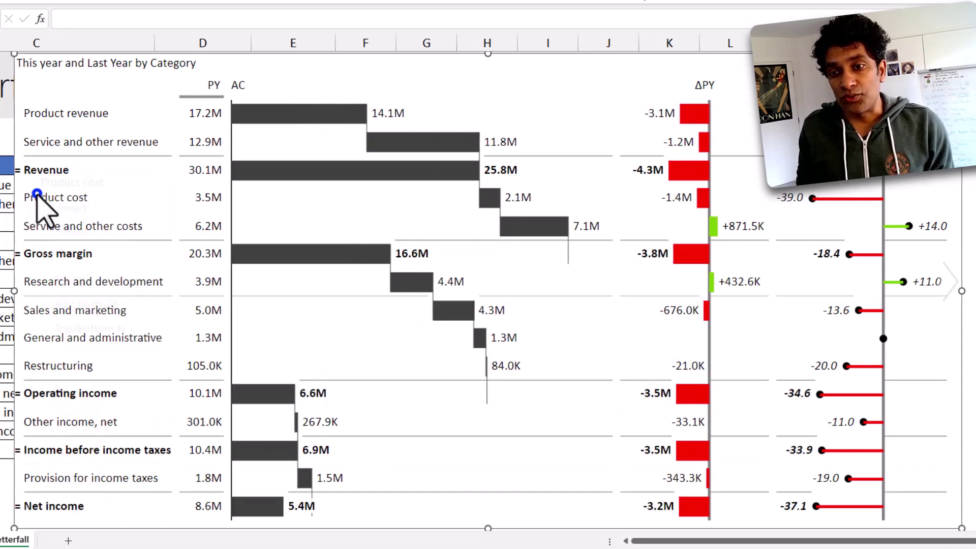
click(35, 195)
click(49, 208)
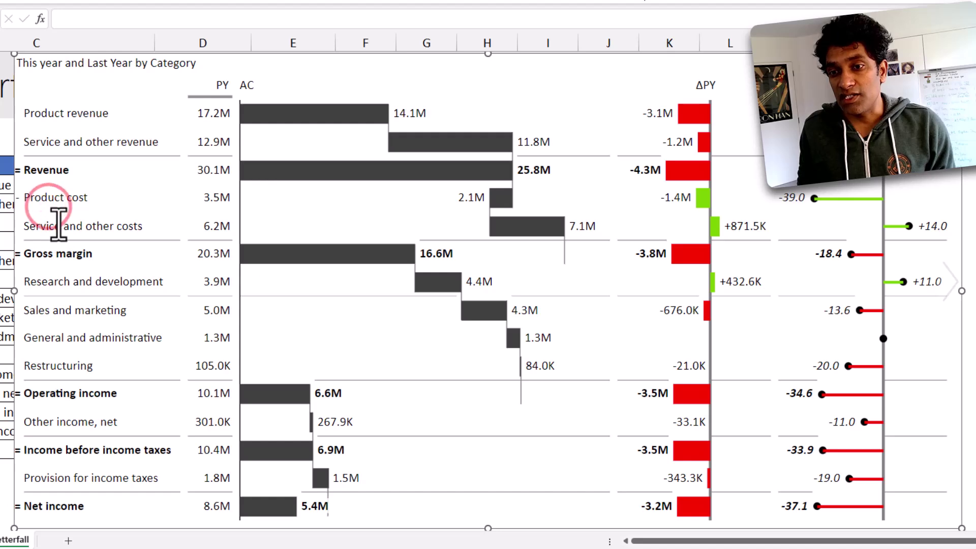
click(55, 222)
click(68, 237)
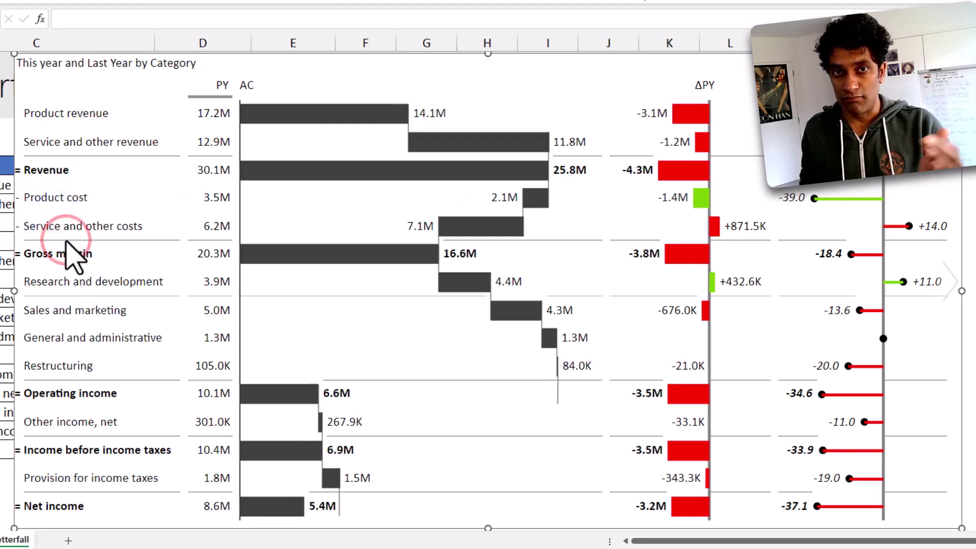
Invert Research and development, Sales and marketing, General and administrative, Restructuring and income tax rows.
right_click(84, 265)
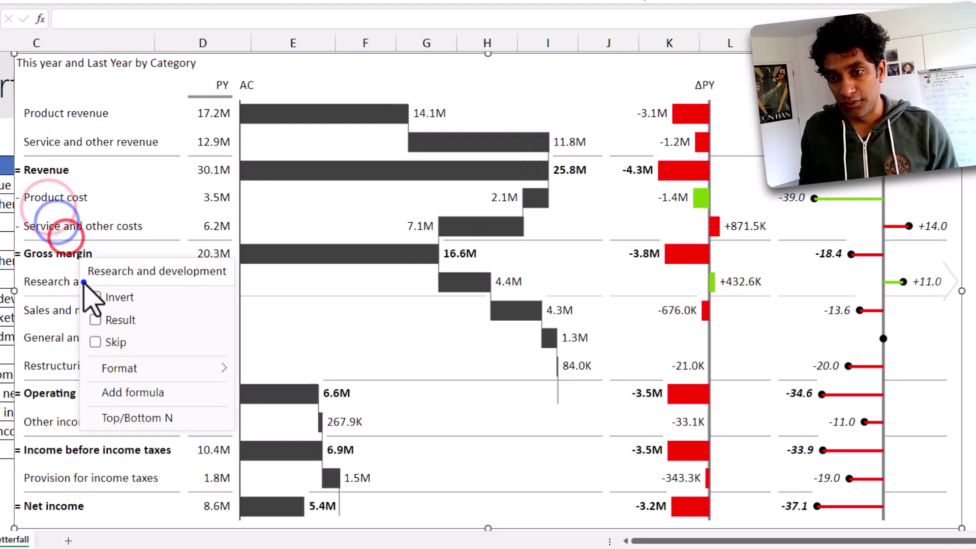
click(94, 295)
right_click(76, 305)
click(89, 323)
right_click(76, 336)
click(87, 351)
right_click(70, 363)
click(81, 379)
right_click(76, 476)
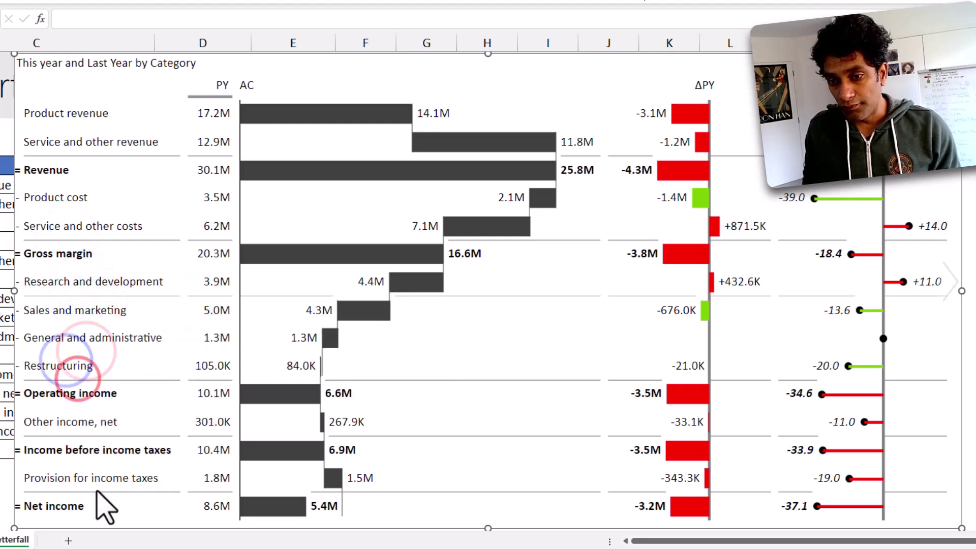
click(95, 492)
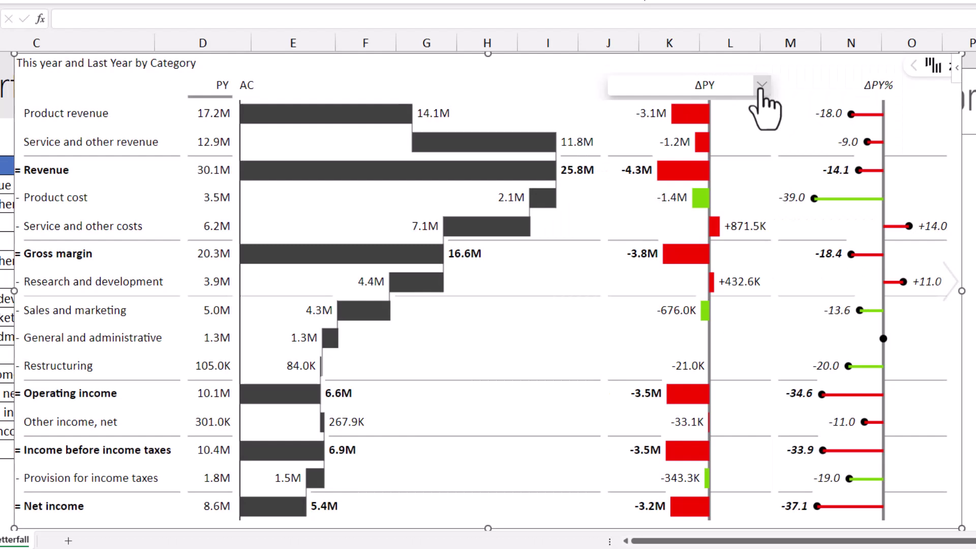
Hide the ΔPY column, then bring up the Service and other revenue row options.
click(762, 85)
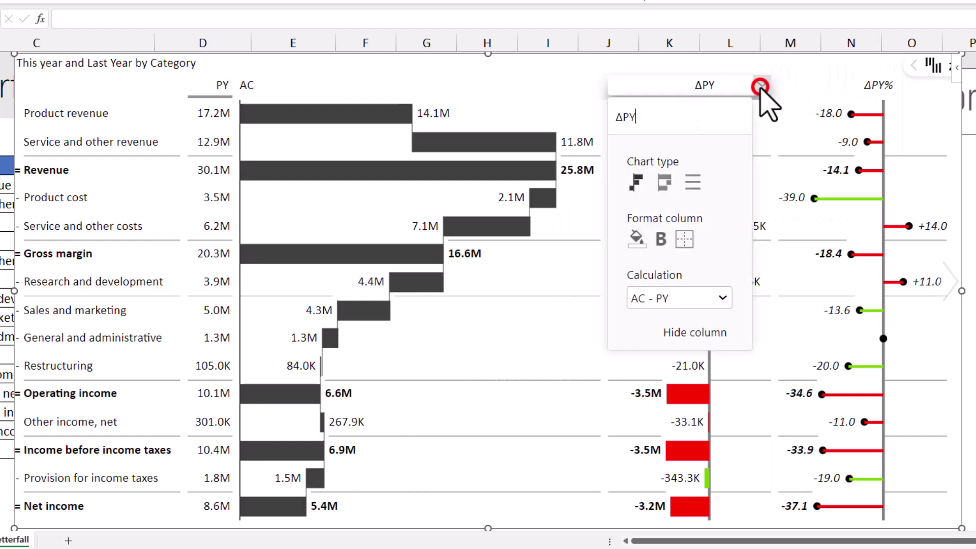
click(683, 333)
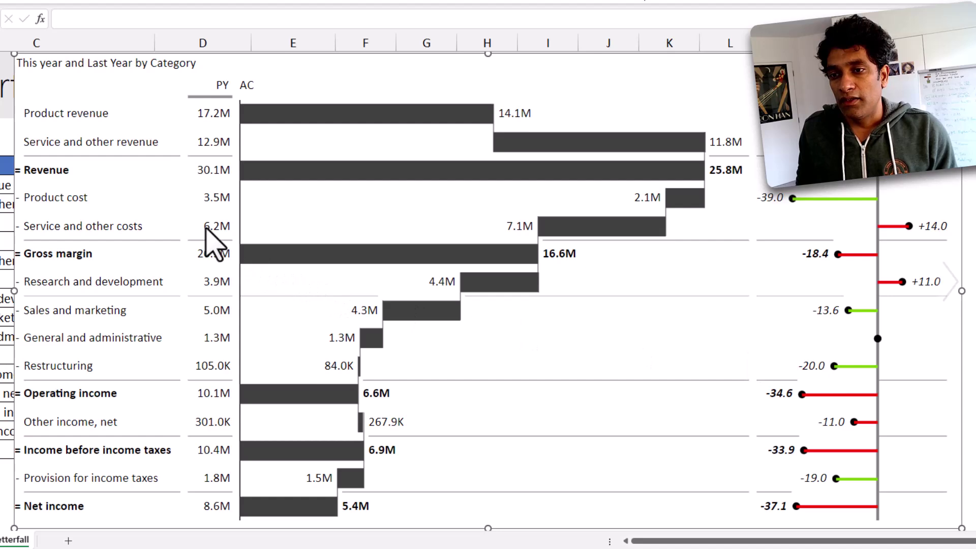
click(67, 143)
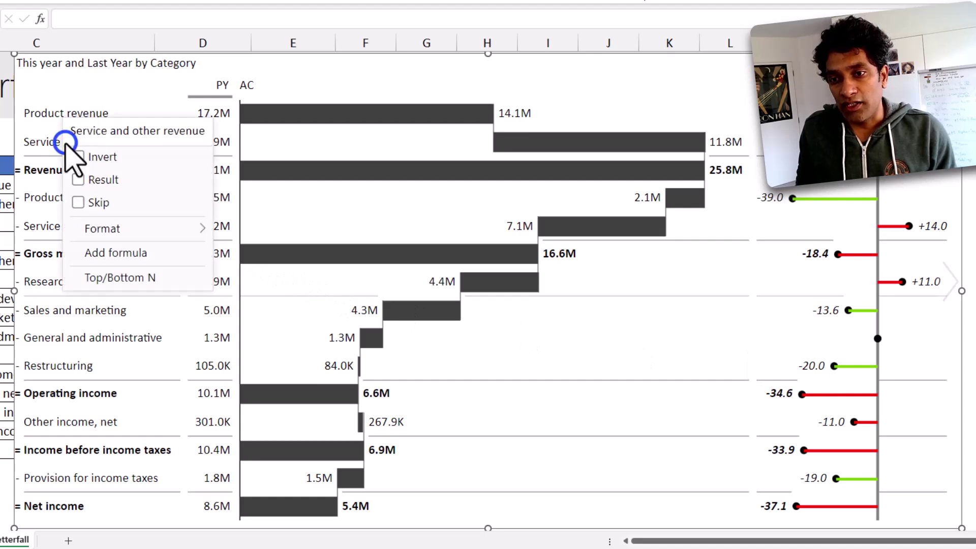
click(67, 144)
click(66, 142)
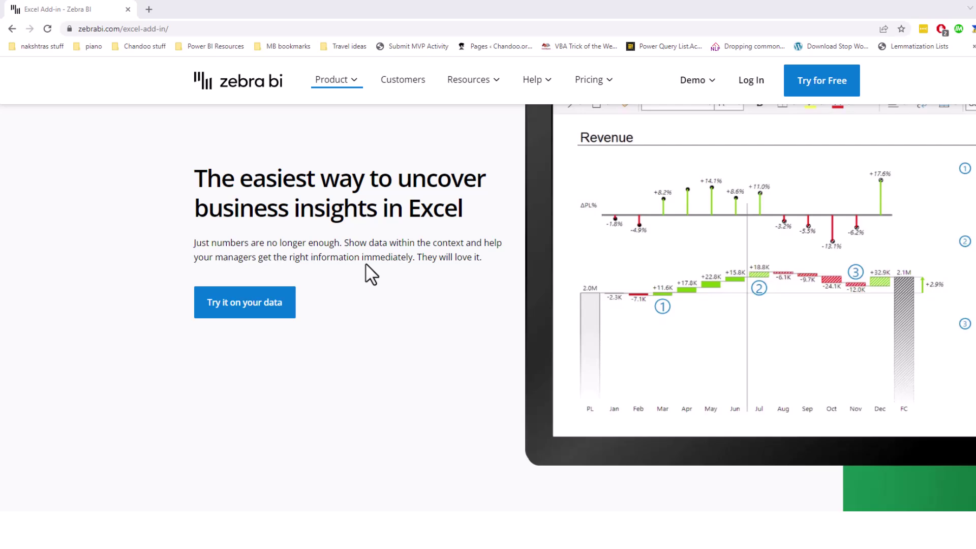
Scroll down the Zebra BI Excel add-in page to its one-click charts and tables section.
scroll(365, 263, down, 6)
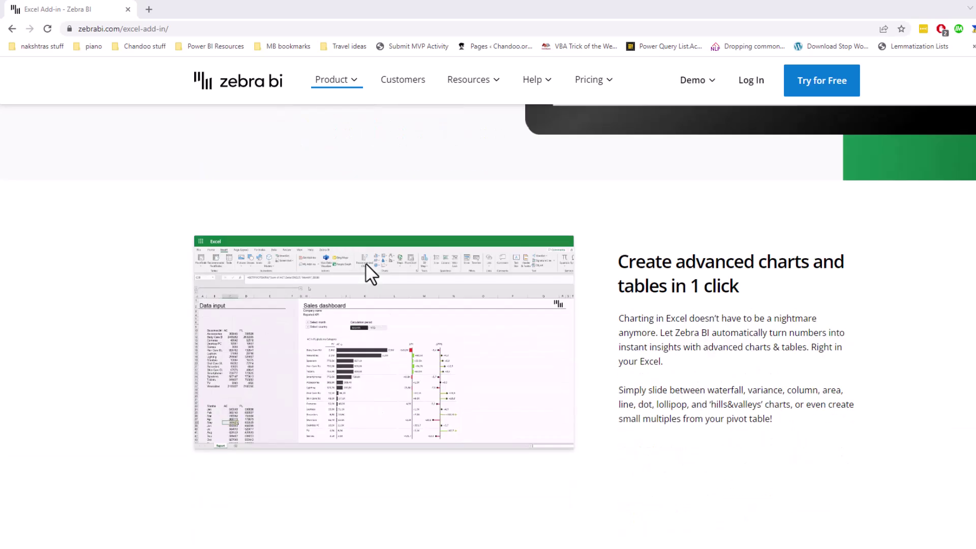